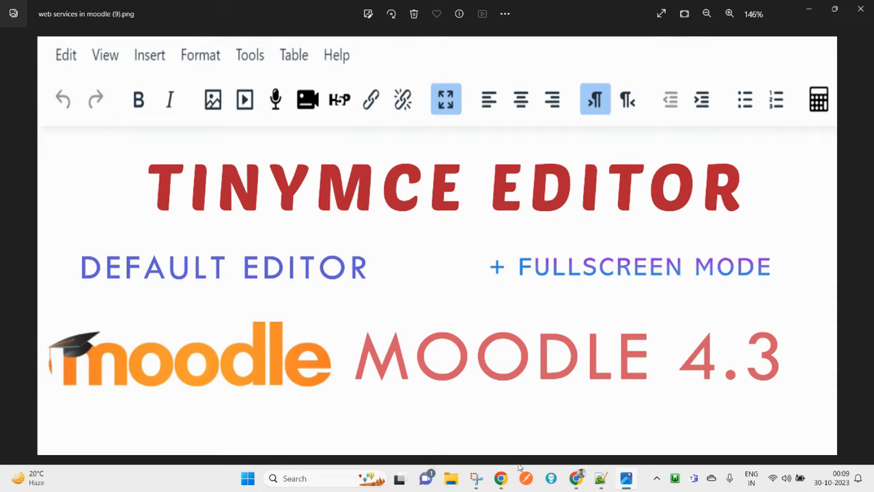
Switch to the Chrome window with the Moodle site, reload Site administration and show the Plugins section
{"action": "mouse_move", "coordinate": [496, 478]}
{"action": "left_click", "coordinate": [497, 451]}
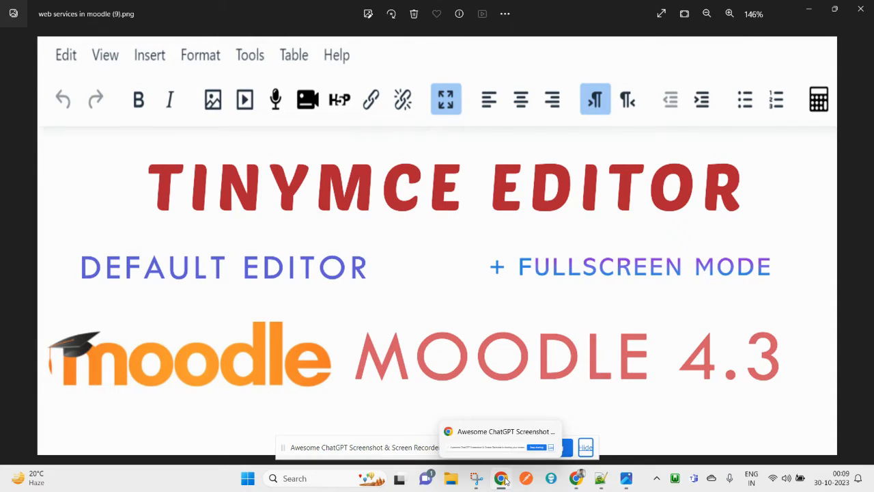
{"action": "key", "text": "alt+Tab"}
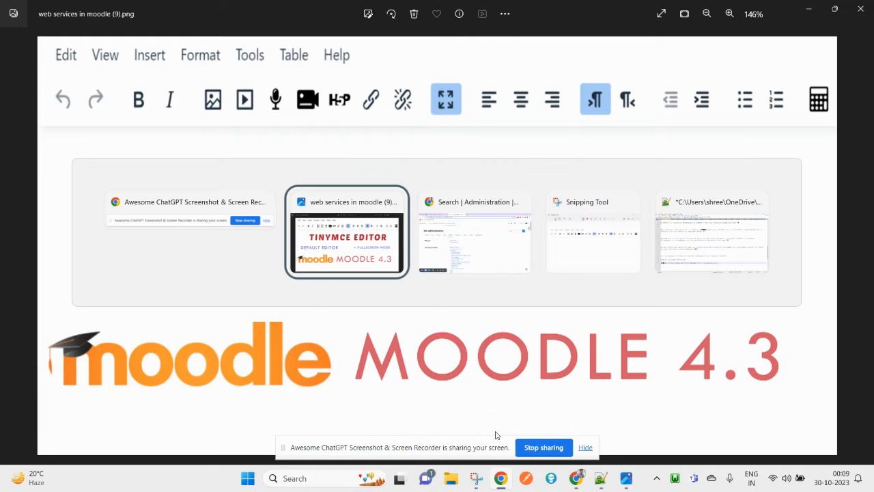
{"action": "key", "text": "alt+Tab"}
{"action": "right_click", "coordinate": [466, 94]}
{"action": "left_click", "coordinate": [501, 136]}
{"action": "left_click", "coordinate": [248, 176]}
Search the plugins page for "editor" to locate the Text editors section
{"action": "key", "text": "ctrl+f"}
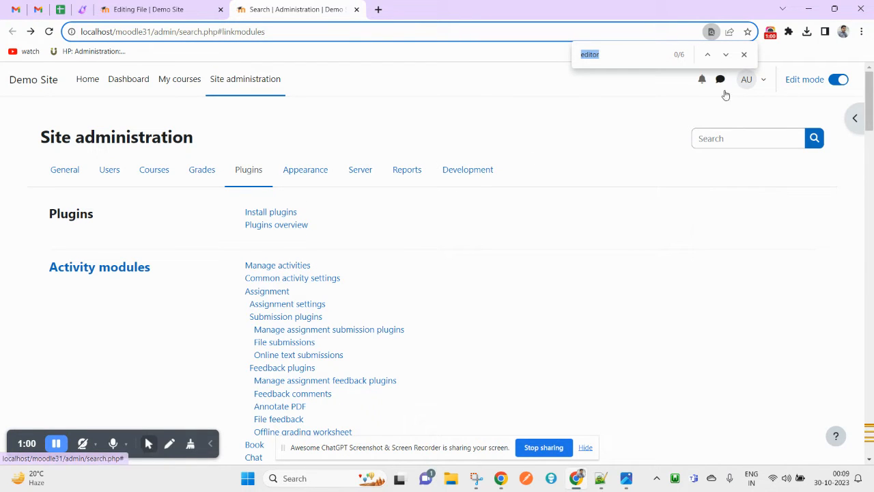
{"action": "left_click", "coordinate": [744, 54]}
{"action": "left_click", "coordinate": [747, 82]}
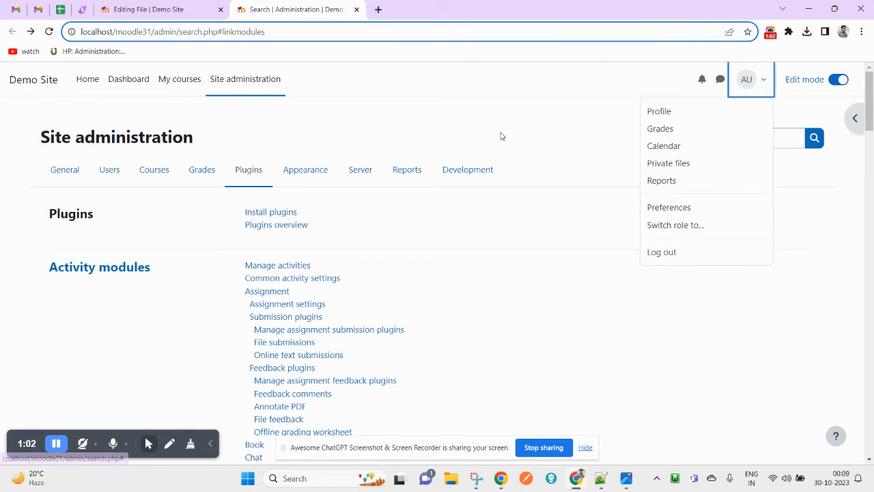
{"action": "left_click", "coordinate": [526, 127]}
{"action": "key", "text": "ctrl+f"}
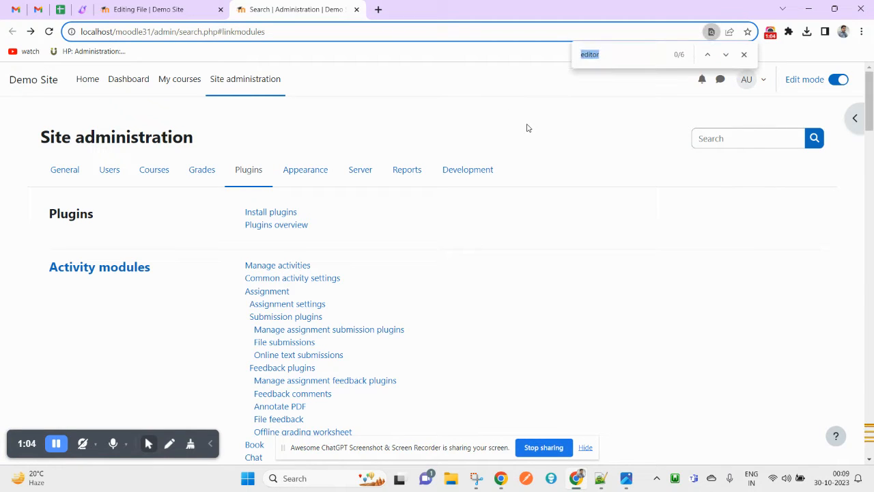
{"action": "key", "text": "BackSpace"}
{"action": "type", "text": "editor"}
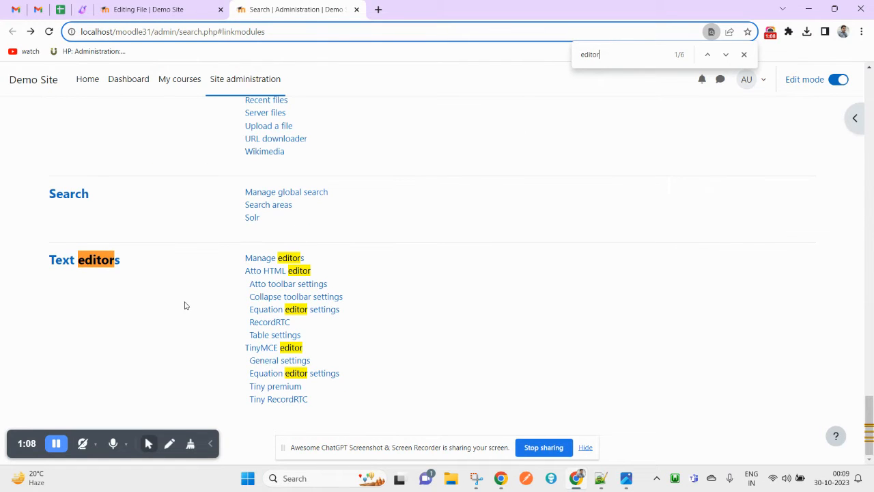
Highlight the Text editors heading, open the Manage editors page and highlight the TinyMCE editor entry
{"action": "left_click_drag", "start_coordinate": [125, 262], "coordinate": [33, 261]}
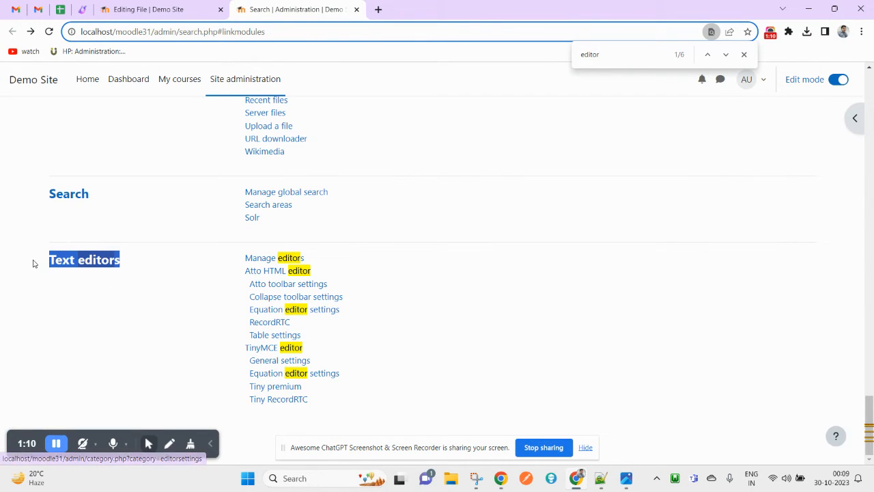
{"action": "mouse_move", "coordinate": [869, 427]}
{"action": "left_mouse_down"}
{"action": "mouse_move", "coordinate": [871, 99]}
{"action": "mouse_move", "coordinate": [871, 427]}
{"action": "left_mouse_up"}
{"action": "left_click", "coordinate": [86, 330]}
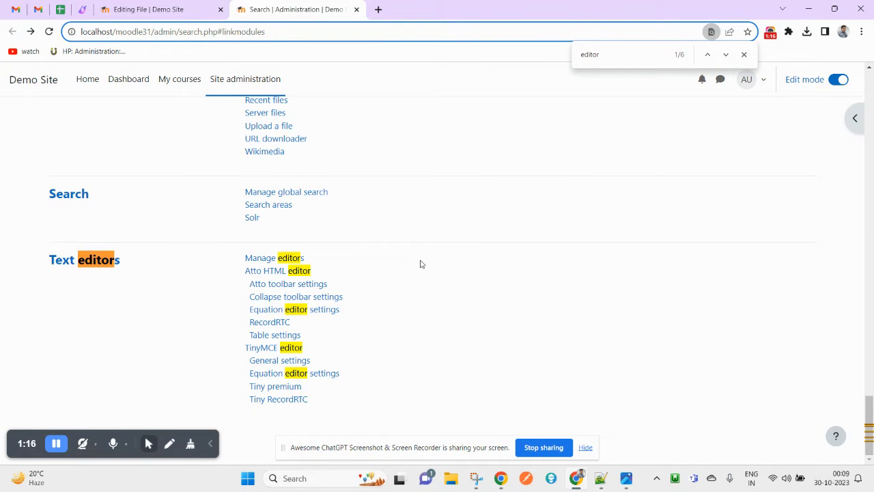
{"action": "left_click", "coordinate": [282, 259]}
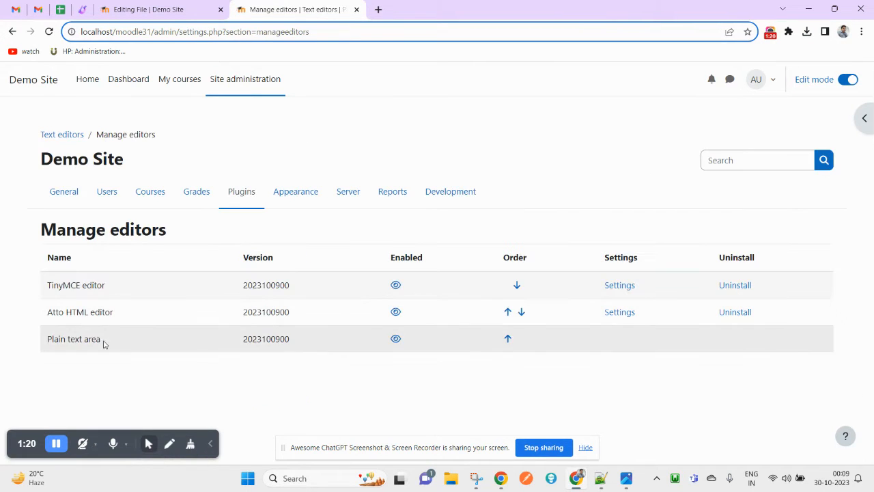
{"action": "double_click", "coordinate": [55, 286]}
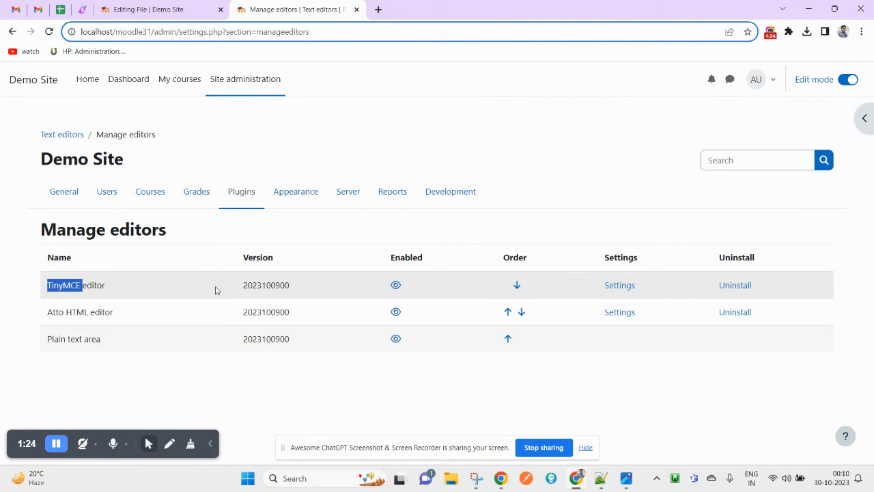
{"action": "triple_click", "coordinate": [75, 286]}
Switch to the Editing File page, reload it, and open Test Course's settings at the Course summary editor
{"action": "left_click_drag", "start_coordinate": [152, 4], "coordinate": [369, 6]}
{"action": "right_click", "coordinate": [499, 104]}
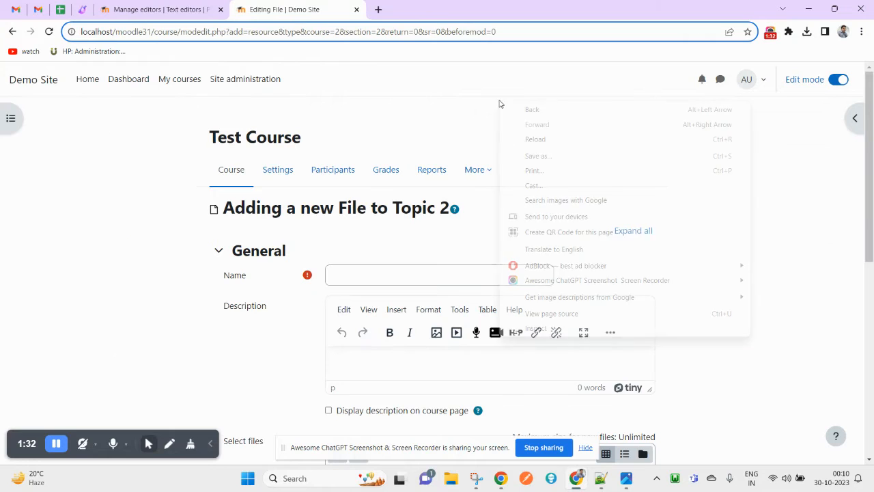
{"action": "left_click", "coordinate": [537, 140]}
{"action": "left_click", "coordinate": [244, 178]}
{"action": "left_click", "coordinate": [278, 170]}
{"action": "scroll", "coordinate": [419, 275], "scroll_direction": "down", "scroll_amount": 3}
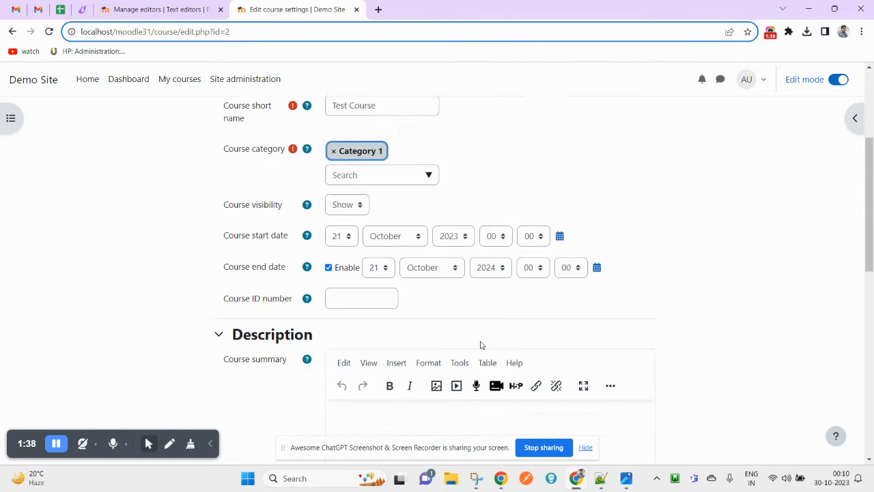
{"action": "scroll", "coordinate": [480, 344], "scroll_direction": "down", "scroll_amount": 3}
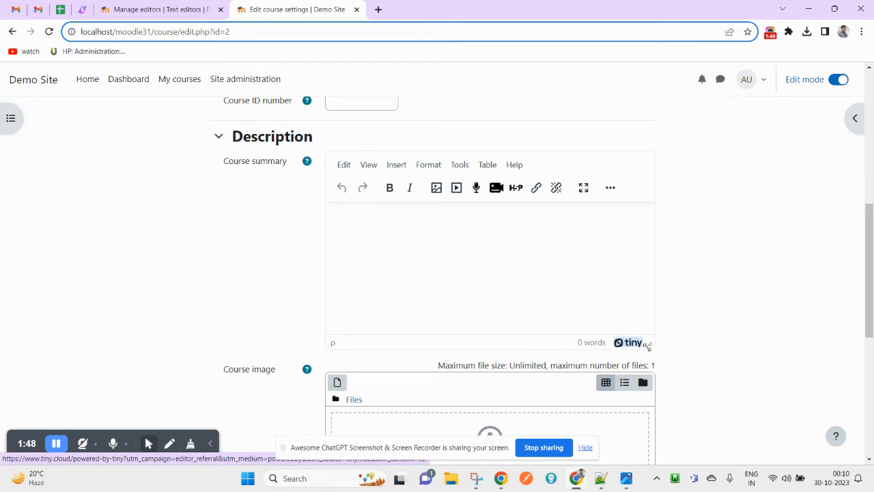
View the Powered by Tiny page linked from the Course summary editor, close it and look through the editor's menus
{"action": "left_click", "coordinate": [632, 344]}
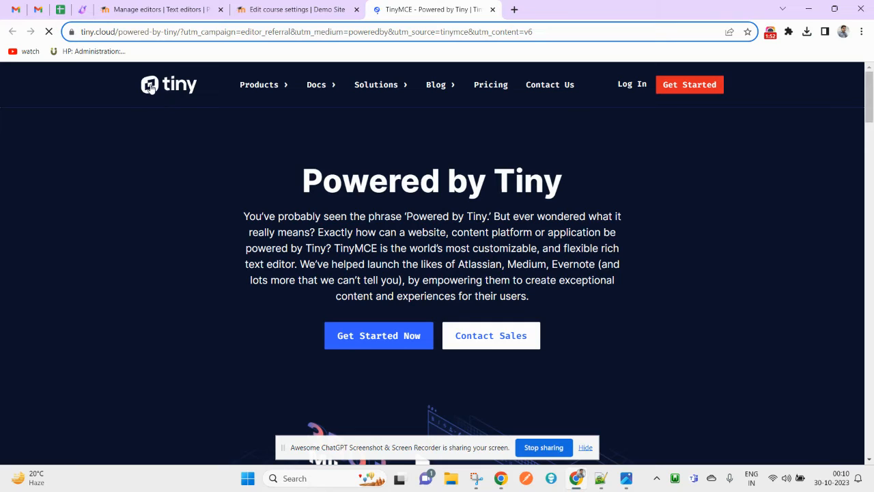
{"action": "left_click", "coordinate": [491, 9]}
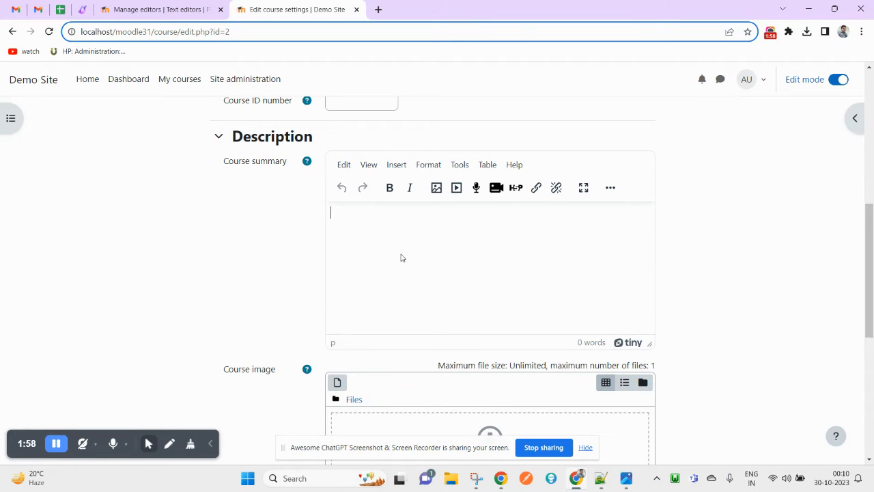
{"action": "left_click", "coordinate": [344, 165]}
{"action": "mouse_move", "coordinate": [368, 165]}
{"action": "left_click", "coordinate": [467, 234]}
{"action": "key", "text": "ctrl+v"}
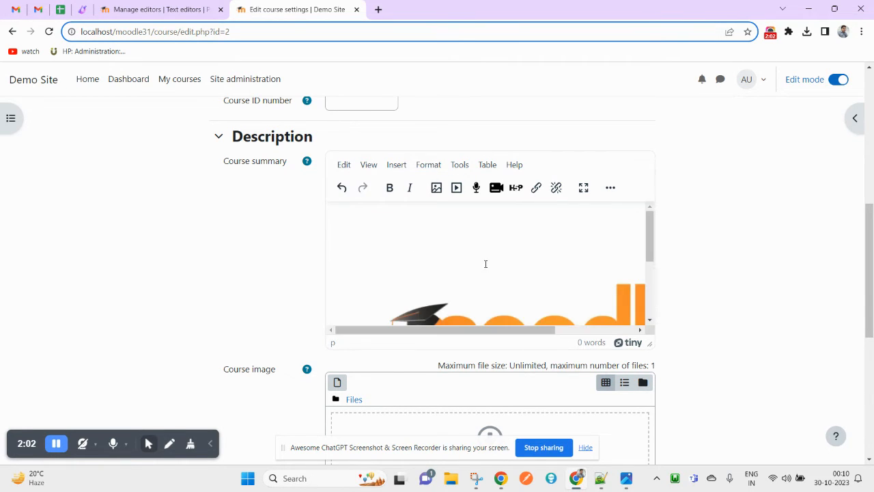
{"action": "scroll", "coordinate": [485, 263], "scroll_direction": "down", "scroll_amount": 1}
{"action": "left_click", "coordinate": [486, 267]}
{"action": "key", "text": "Delete"}
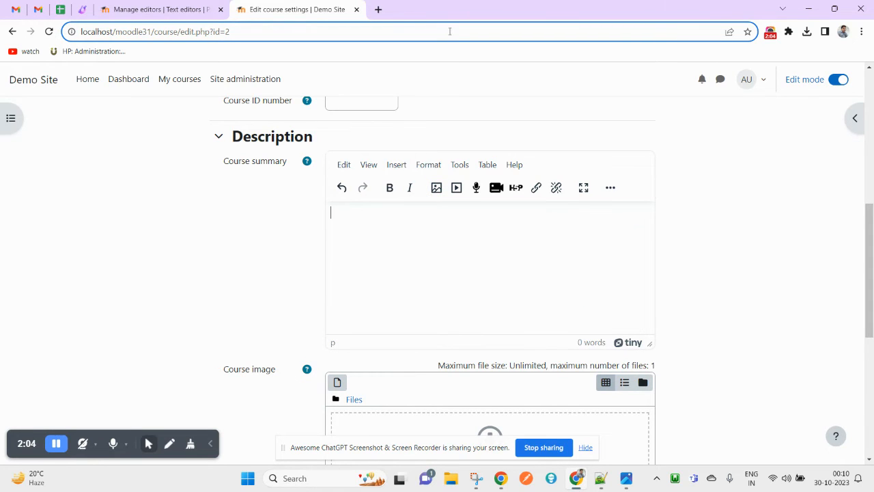
Search Google for "lorem ipsum" in a new browser tab
{"action": "left_click", "coordinate": [378, 9]}
{"action": "type", "text": "lo"}
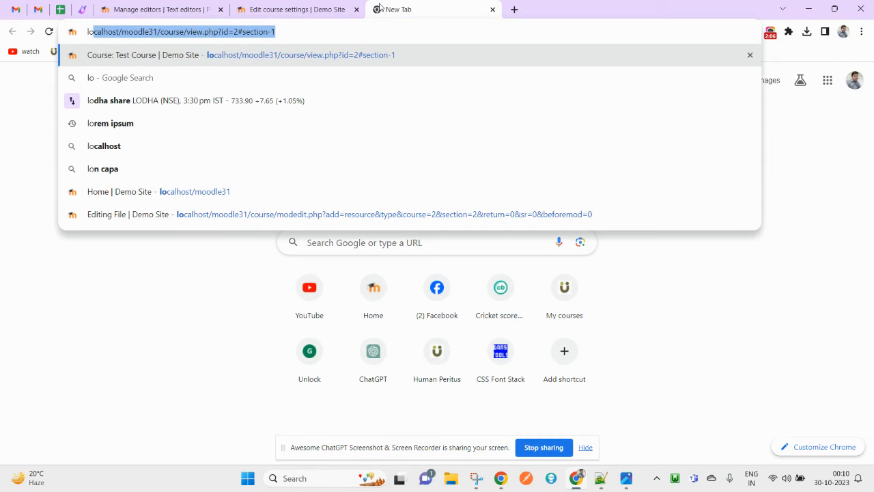
{"action": "key", "text": "BackSpace"}
{"action": "type", "text": "te"}
{"action": "key", "text": "BackSpace"}
{"action": "key", "text": "BackSpace"}
{"action": "type", "text": "rem"}
{"action": "key", "text": "Down"}
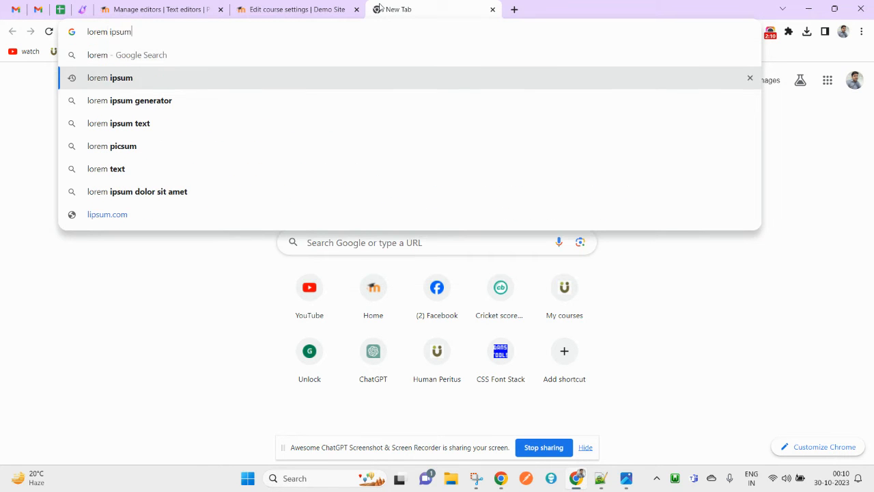
{"action": "key", "text": "Return"}
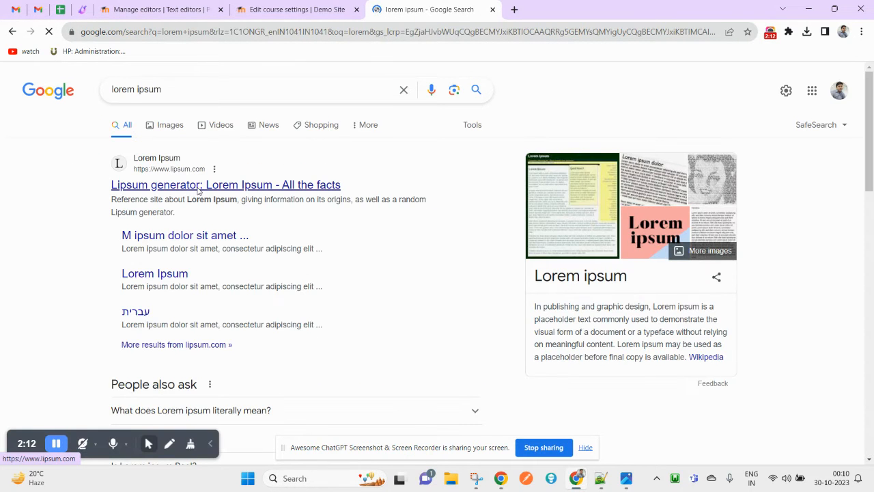
Copy the introductory Lorem Ipsum paragraph from lipsum.com and paste it into the Course summary of Test Course
{"action": "left_click", "coordinate": [198, 185]}
{"action": "double_click", "coordinate": [266, 316]}
{"action": "left_click", "coordinate": [267, 316]}
{"action": "key", "text": "ctrl+c"}
{"action": "left_click", "coordinate": [297, 9]}
{"action": "left_click", "coordinate": [398, 283]}
{"action": "key", "text": "ctrl+v"}
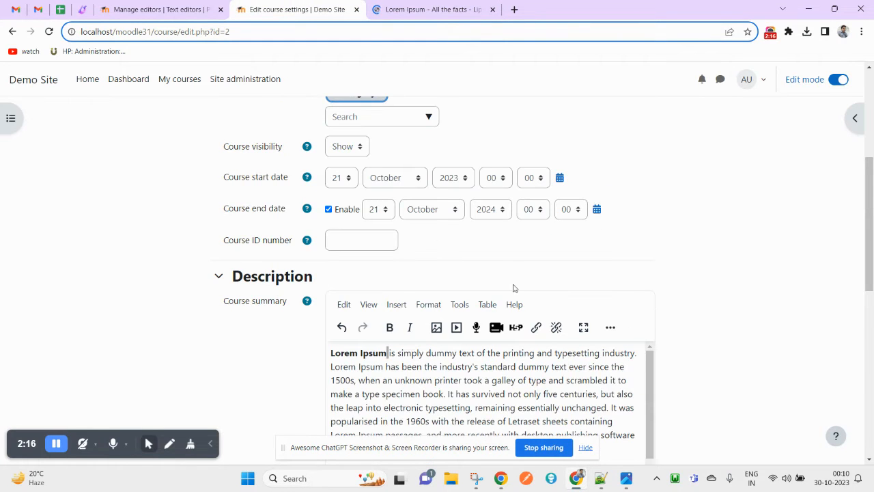
Switch the Course summary editor to fullscreen mode and briefly select the pasted text
{"action": "scroll", "coordinate": [516, 295], "scroll_direction": "down", "scroll_amount": 2}
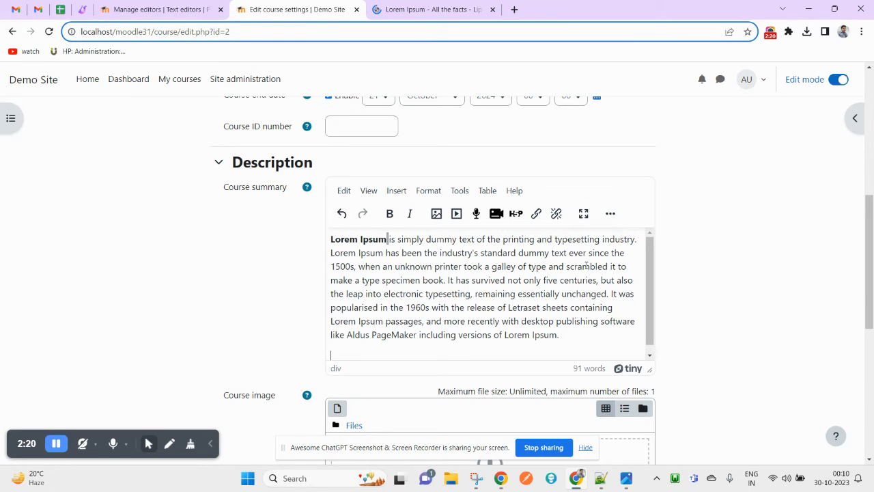
{"action": "left_click", "coordinate": [583, 213]}
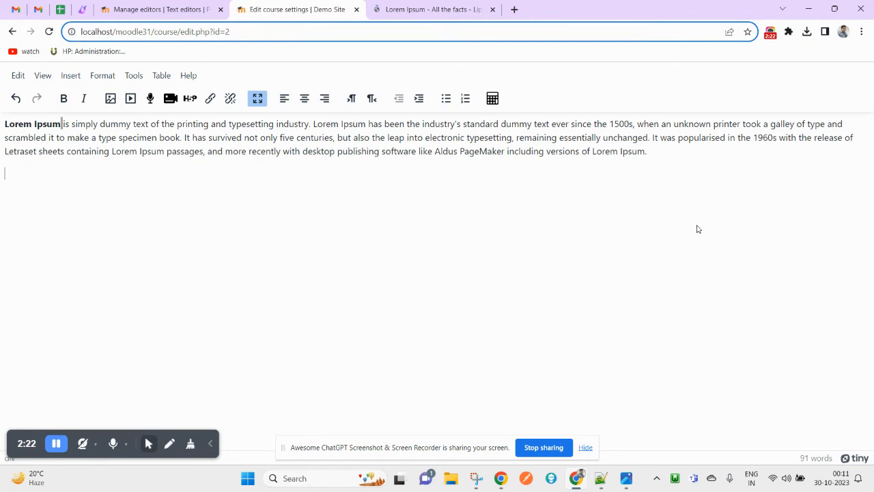
{"action": "left_click_drag", "start_coordinate": [739, 190], "coordinate": [2, 123]}
{"action": "left_click", "coordinate": [149, 205]}
Format the words "specimen book" as italic and underlined, and clear the selection
{"action": "double_click", "coordinate": [144, 139]}
{"action": "left_click_drag", "start_coordinate": [144, 138], "coordinate": [163, 139]}
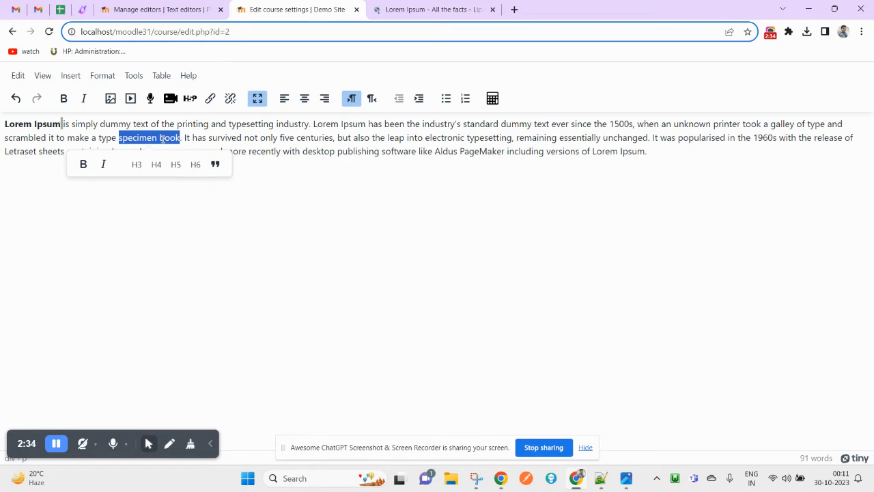
{"action": "key", "text": "ctrl+i"}
{"action": "key", "text": "ctrl+u"}
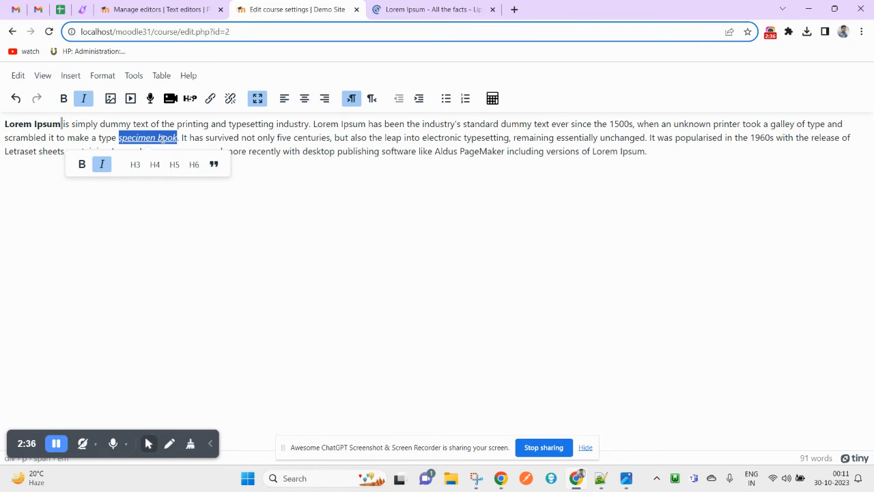
{"action": "left_click", "coordinate": [357, 163]}
{"action": "key", "text": "ctrl+a"}
{"action": "left_click", "coordinate": [347, 238]}
{"action": "key", "text": "ctrl+plus"}
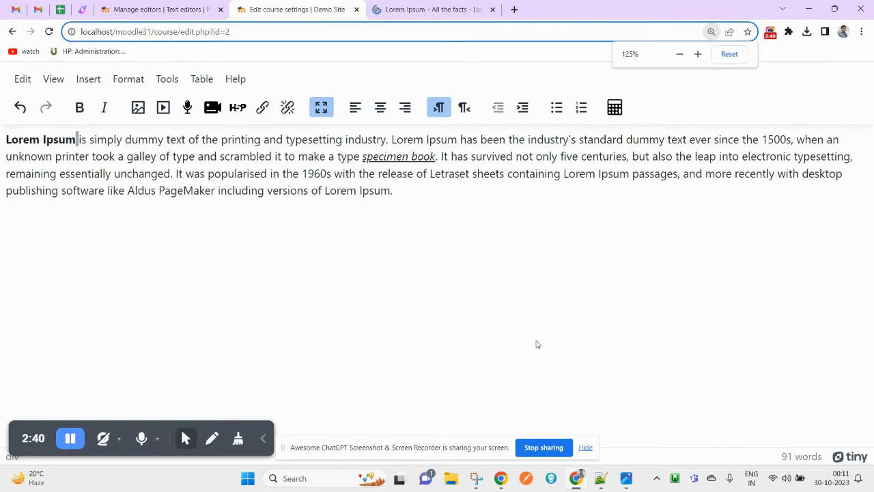
{"action": "key", "text": "ctrl+plus"}
{"action": "key", "text": "ctrl+minus"}
{"action": "left_click", "coordinate": [729, 53]}
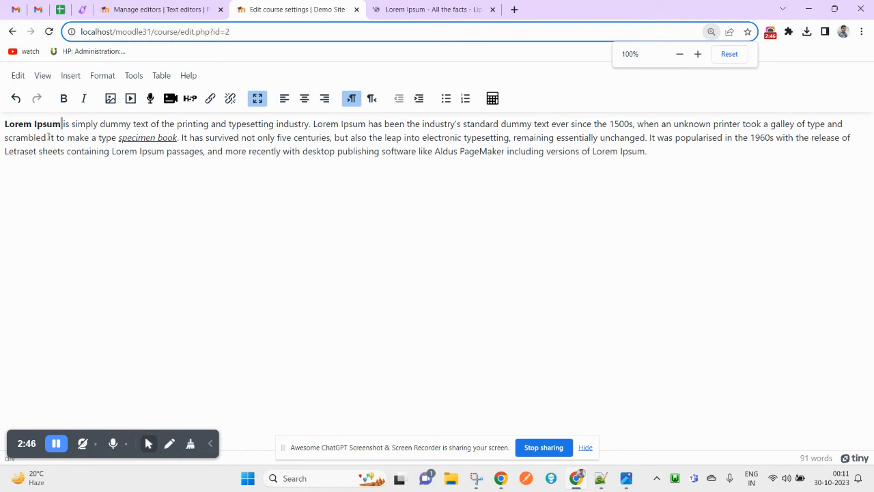
{"action": "left_click", "coordinate": [19, 75]}
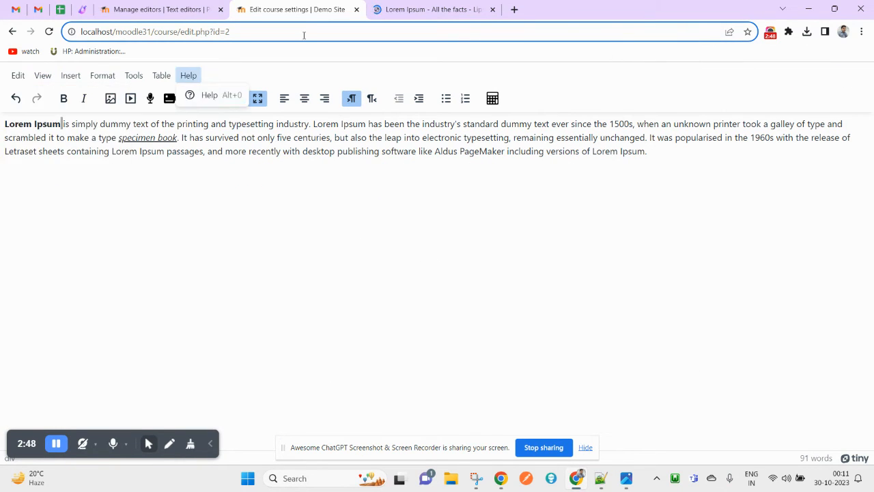
{"action": "mouse_move", "coordinate": [70, 75]}
{"action": "mouse_move", "coordinate": [102, 75]}
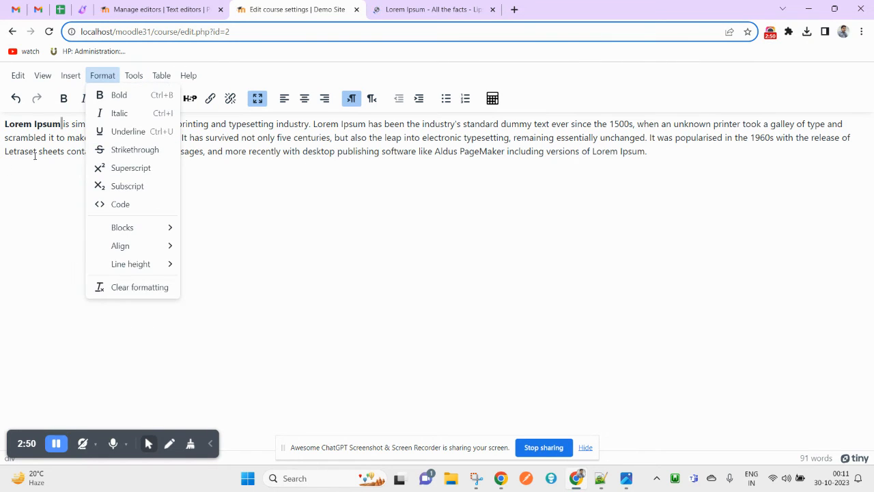
{"action": "double_click", "coordinate": [35, 151]}
{"action": "left_click", "coordinate": [19, 76]}
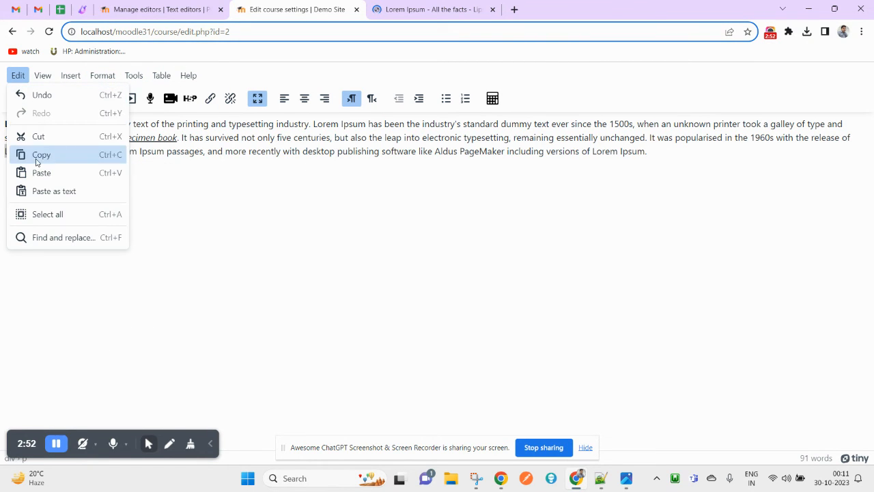
{"action": "left_click_drag", "start_coordinate": [192, 154], "coordinate": [222, 151]}
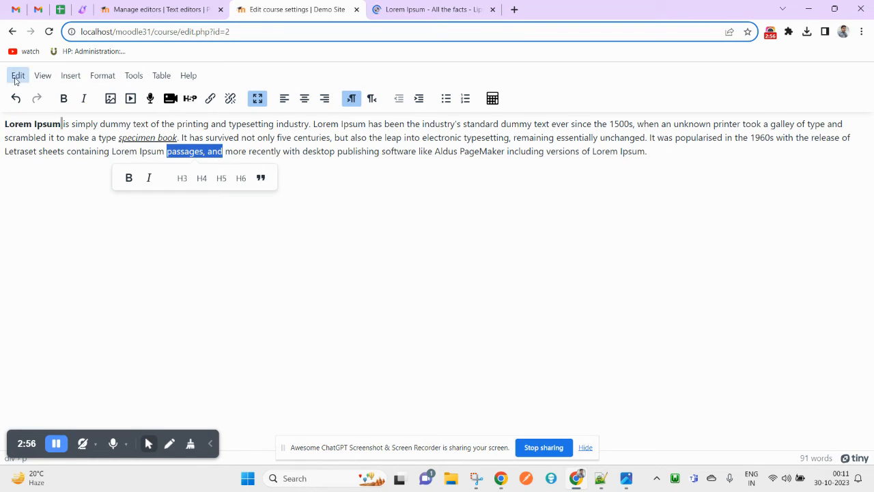
{"action": "left_click", "coordinate": [18, 75]}
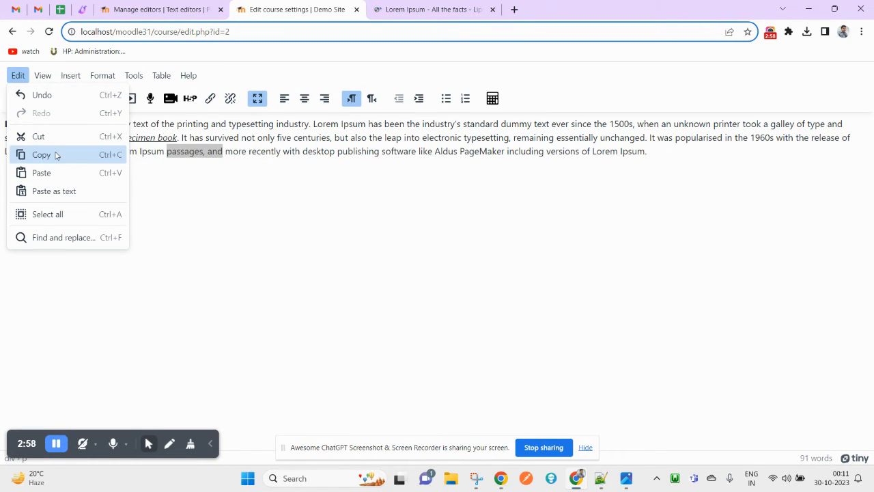
{"action": "left_click", "coordinate": [233, 162]}
Copy the words "more recently" from the last line of the paragraph
{"action": "left_click_drag", "start_coordinate": [225, 151], "coordinate": [281, 151]}
{"action": "left_click", "coordinate": [18, 77]}
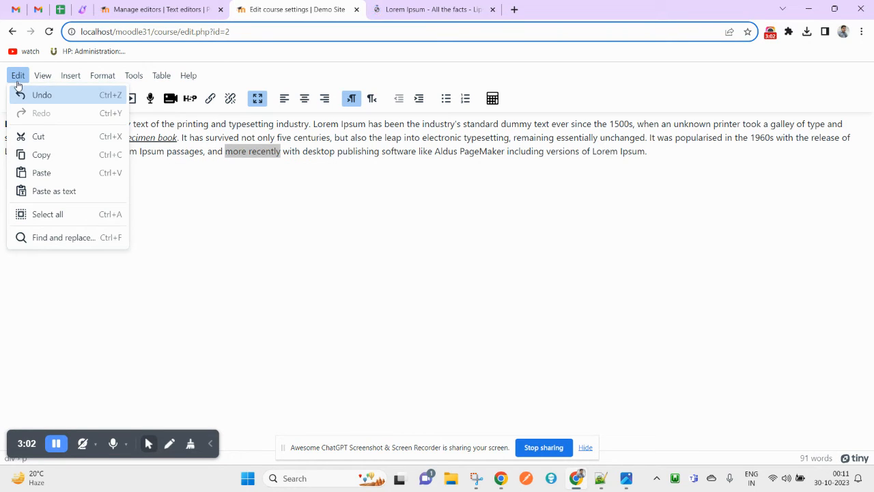
{"action": "left_click", "coordinate": [48, 159]}
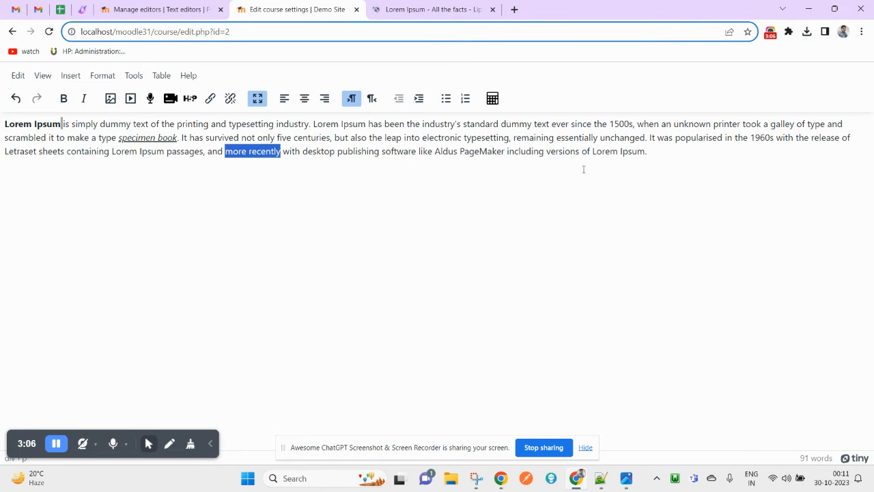
Paste the copied words "more recently" at the end of the Lorem Ipsum paragraph
{"action": "left_click", "coordinate": [656, 160]}
{"action": "right_click", "coordinate": [658, 150]}
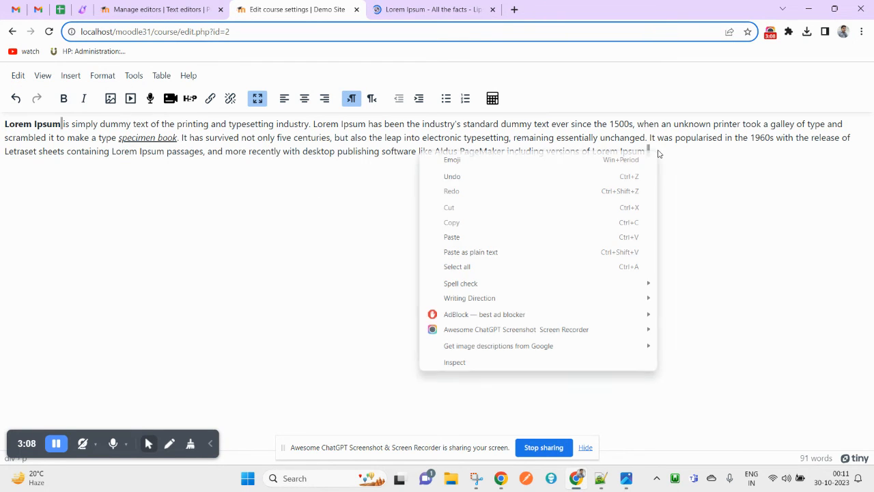
{"action": "left_click", "coordinate": [460, 235]}
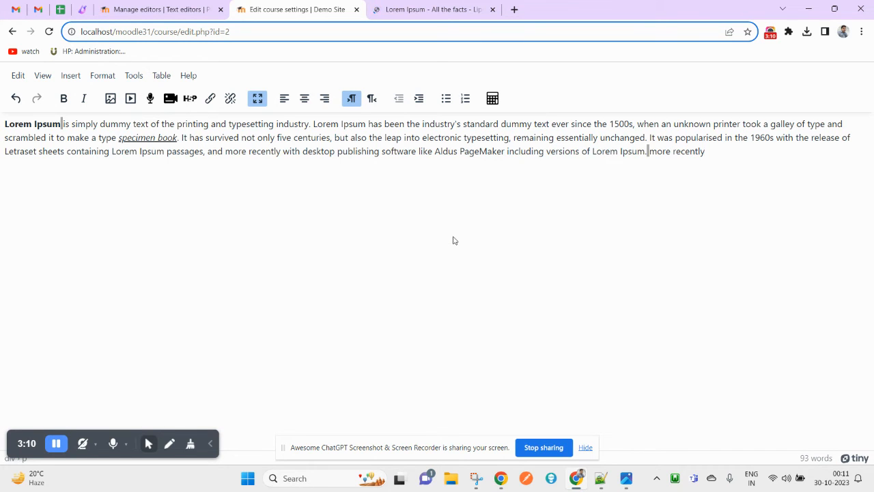
{"action": "key", "text": "Return"}
Replace the word "containing" in the paragraph with a table of four columns and two rows
{"action": "double_click", "coordinate": [75, 149]}
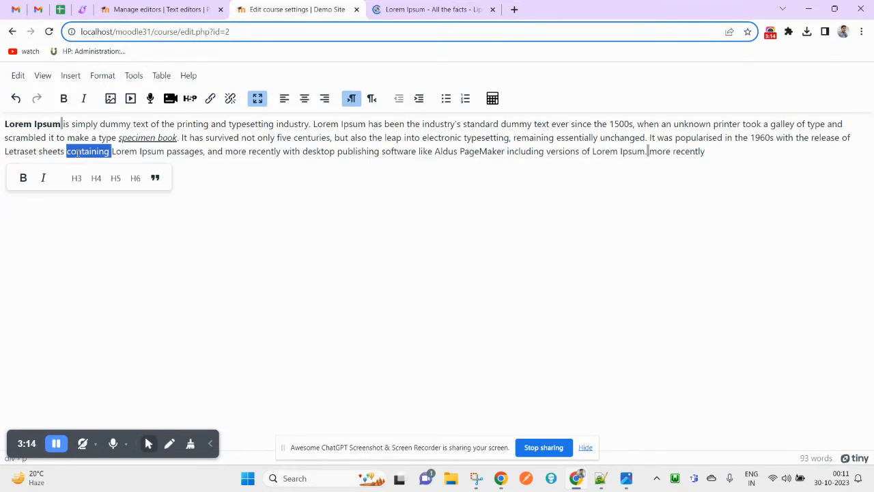
{"action": "left_click", "coordinate": [70, 75]}
{"action": "mouse_move", "coordinate": [159, 204]}
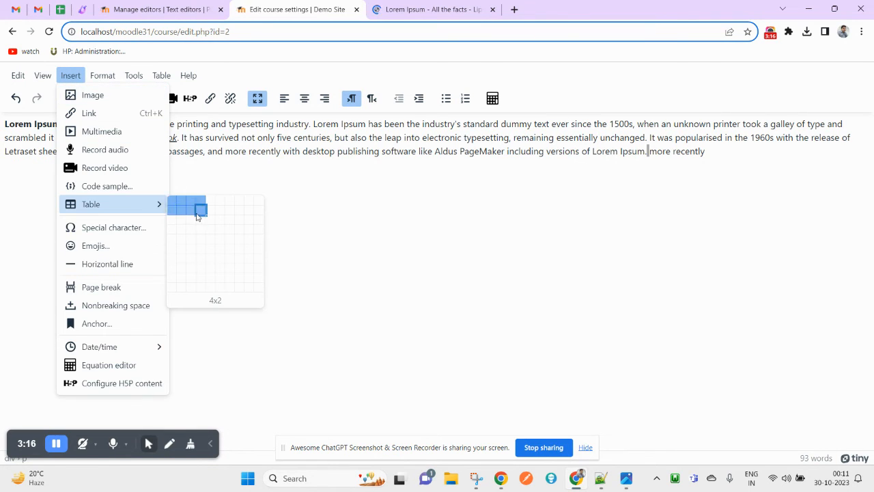
{"action": "left_click", "coordinate": [198, 213]}
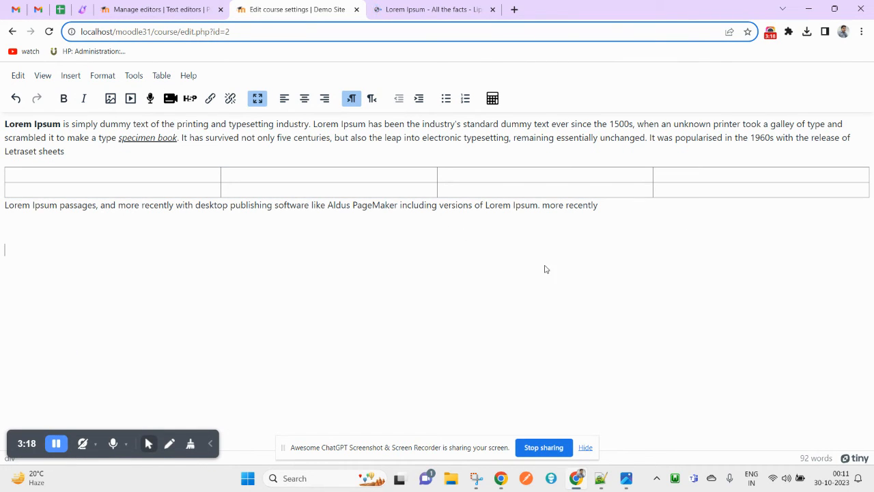
Look over the editor's table commands, including the row options, without applying any
{"action": "left_click", "coordinate": [162, 75]}
{"action": "mouse_move", "coordinate": [195, 134]}
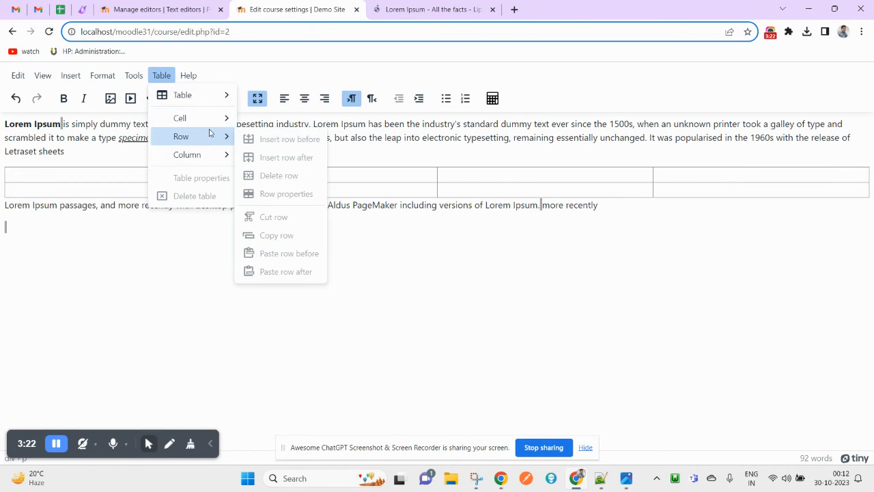
{"action": "left_click", "coordinate": [130, 81]}
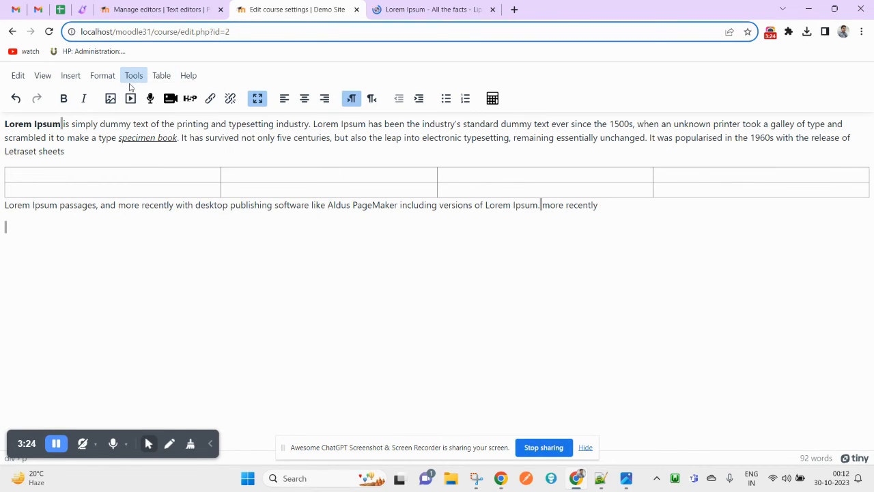
Open the source code of the Course summary, review the HTML and close it without saving
{"action": "left_click", "coordinate": [132, 78]}
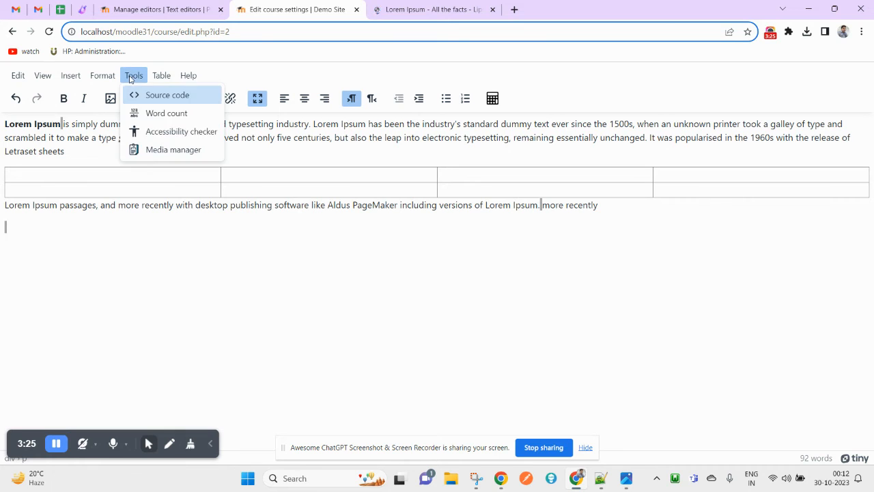
{"action": "left_click", "coordinate": [168, 98]}
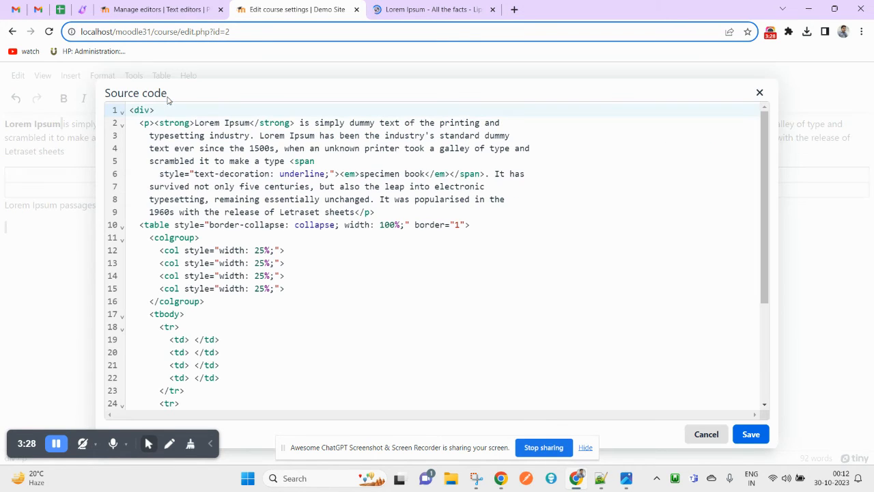
{"action": "scroll", "coordinate": [371, 345], "scroll_direction": "down", "scroll_amount": 1}
{"action": "scroll", "coordinate": [370, 345], "scroll_direction": "up", "scroll_amount": 5}
{"action": "left_click", "coordinate": [760, 92]}
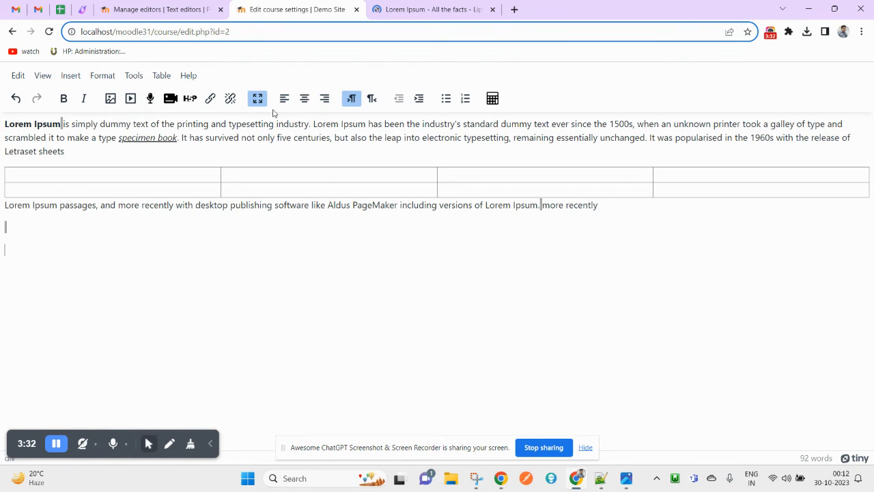
Exit fullscreen mode and expand the Course summary editor's toolbar to show its additional formatting tools
{"action": "key", "text": "Return"}
{"action": "left_click", "coordinate": [257, 100]}
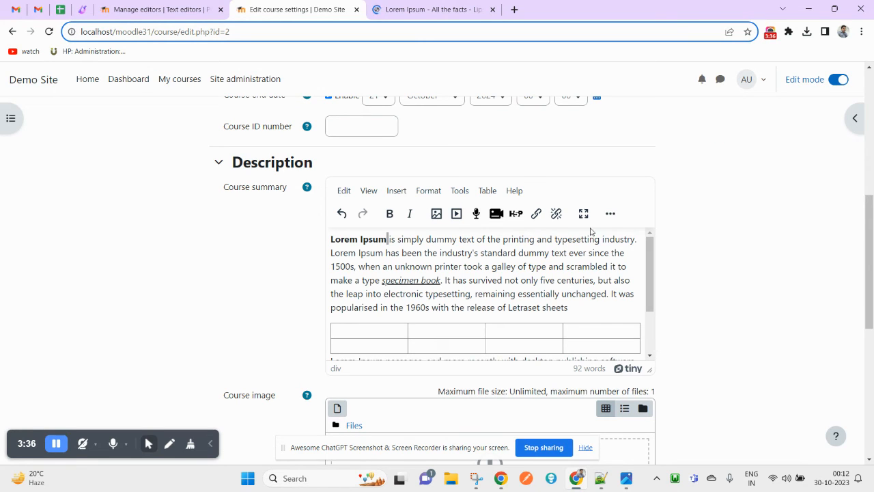
{"action": "left_click", "coordinate": [610, 213]}
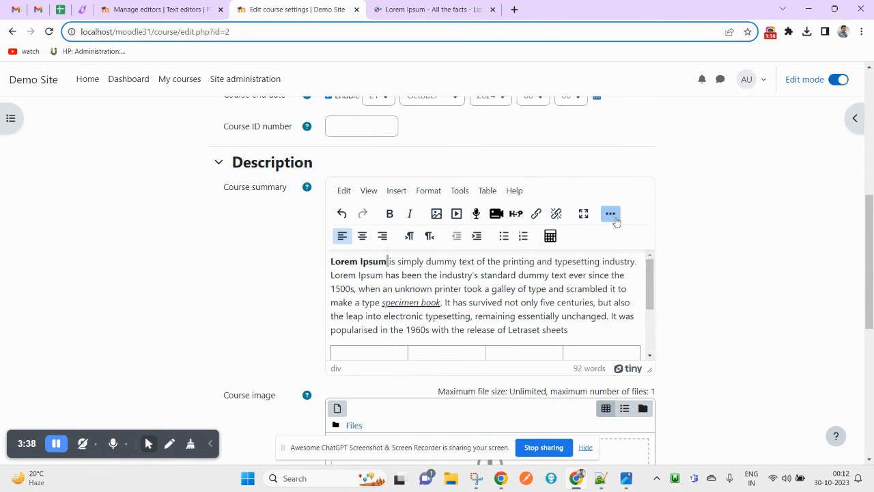
{"action": "left_click", "coordinate": [507, 300]}
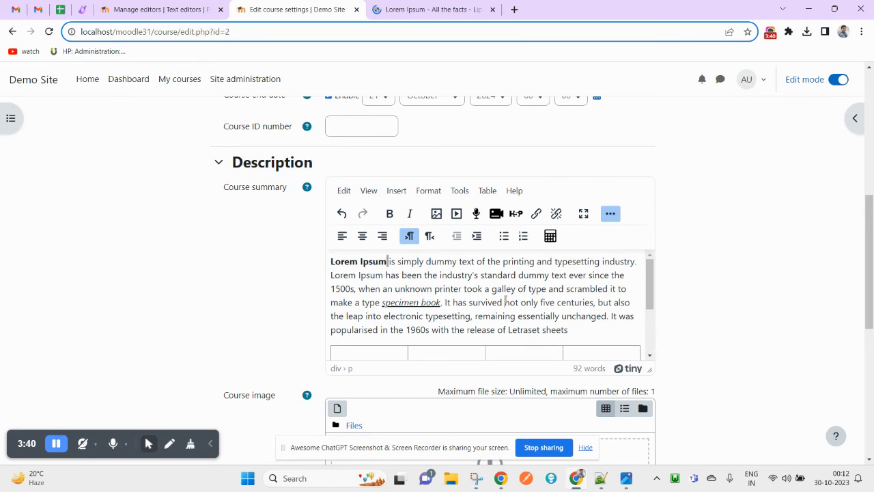
Select all of the Course summary text and look through the remaining sections of the course settings form
{"action": "scroll", "coordinate": [386, 263], "scroll_direction": "down", "scroll_amount": 5}
{"action": "scroll", "coordinate": [371, 274], "scroll_direction": "up", "scroll_amount": 5}
{"action": "key", "text": "ctrl+a"}
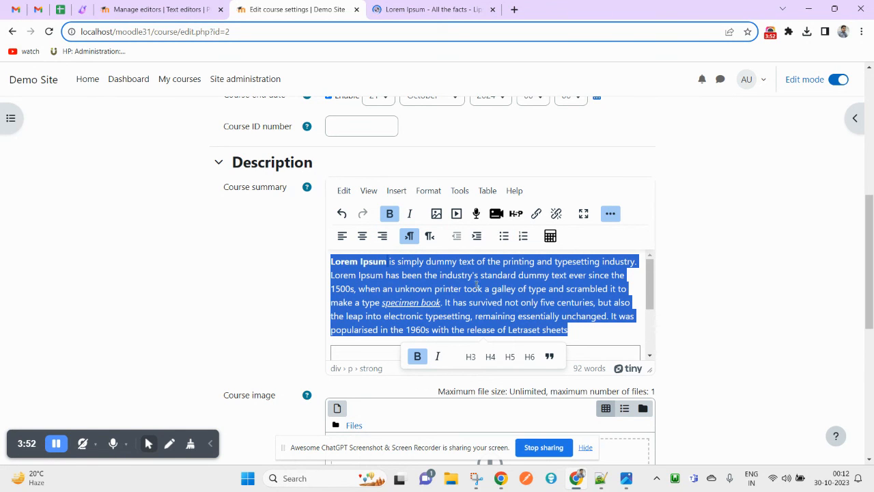
{"action": "scroll", "coordinate": [677, 336], "scroll_direction": "down", "scroll_amount": 2}
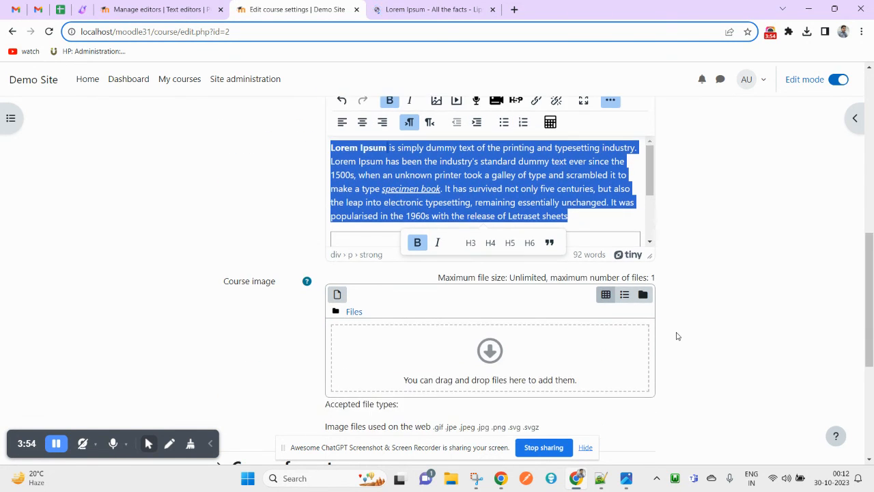
{"action": "scroll", "coordinate": [727, 239], "scroll_direction": "up", "scroll_amount": 3}
{"action": "left_click", "coordinate": [727, 239]}
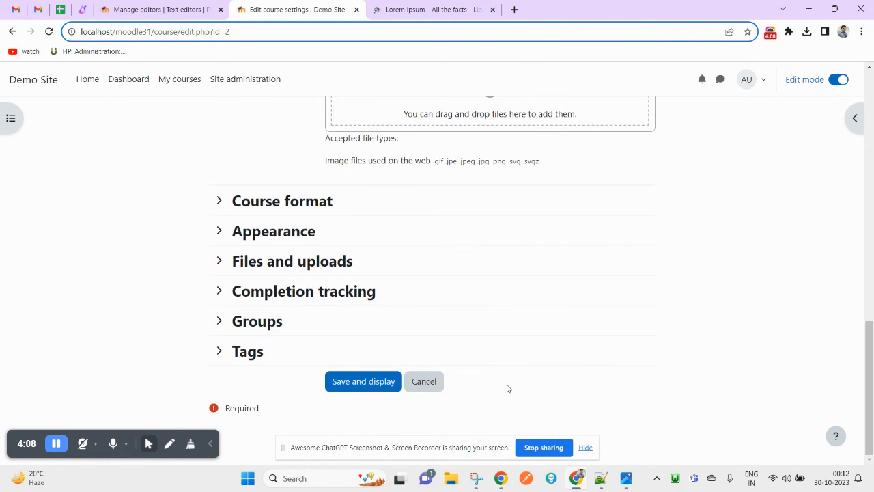
{"action": "scroll", "coordinate": [505, 380], "scroll_direction": "up", "scroll_amount": 10}
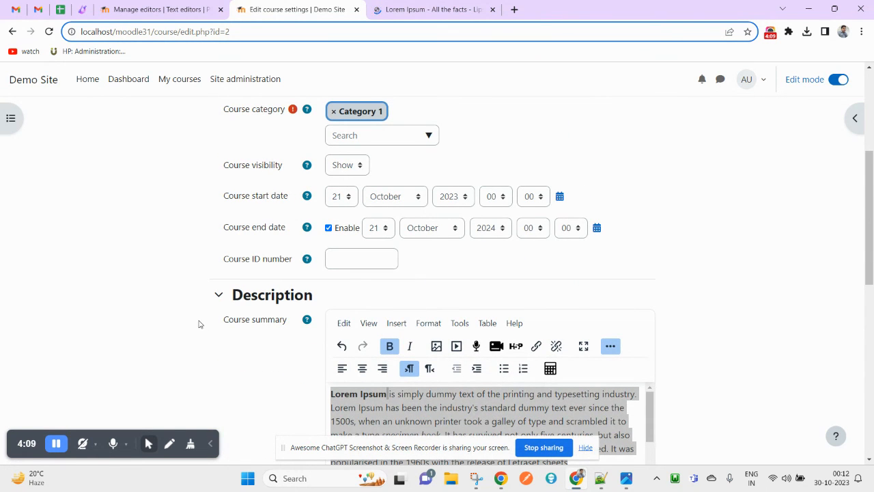